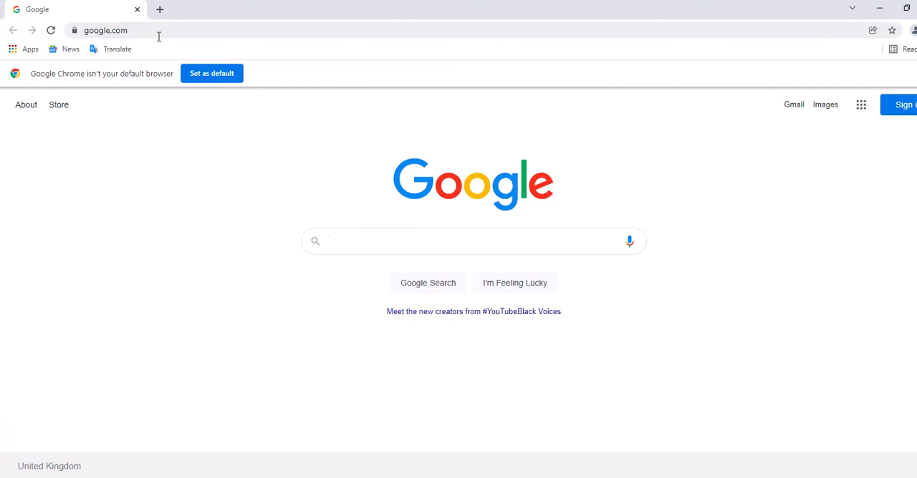
Open the Eclipse Foundation website at eclipse.org
{"action": "left_click", "coordinate": [158, 34]}
{"action": "left_click", "coordinate": [158, 34]}
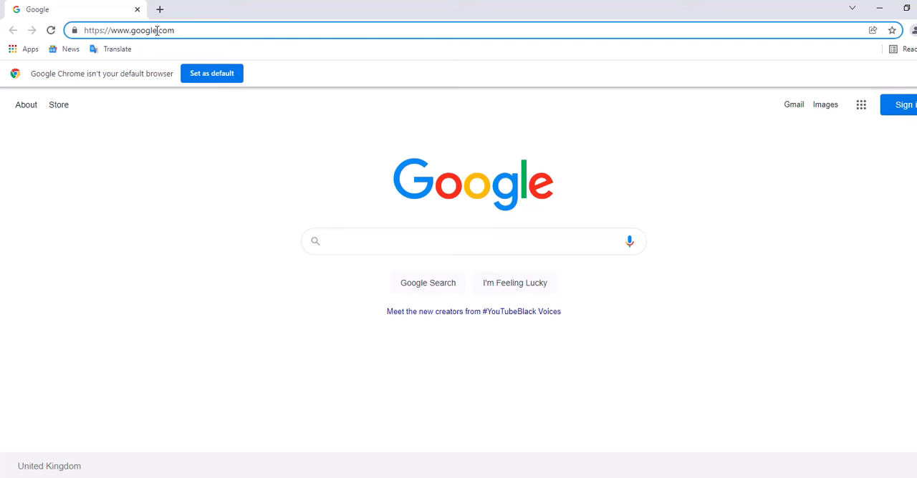
{"action": "key", "text": "BackSpace"}
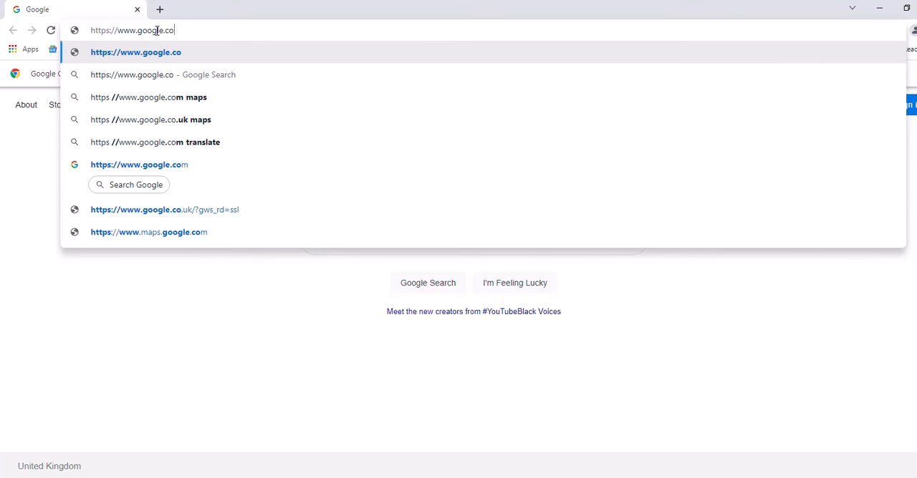
{"action": "key", "text": "BackSpace"}
{"action": "key", "text": "BackSpace"}
{"action": "key", "text": "BackSpace"}
{"action": "key", "text": "BackSpace"}
{"action": "key", "text": "BackSpace"}
{"action": "key", "text": "BackSpace"}
{"action": "key", "text": "BackSpace"}
{"action": "key", "text": "BackSpace"}
{"action": "key", "text": "BackSpace"}
{"action": "key", "text": "BackSpace"}
{"action": "key", "text": "BackSpace"}
{"action": "key", "text": "BackSpace"}
{"action": "key", "text": "BackSpace"}
{"action": "key", "text": "BackSpace"}
{"action": "key", "text": "BackSpace"}
{"action": "key", "text": "BackSpace"}
{"action": "key", "text": "BackSpace"}
{"action": "key", "text": "BackSpace"}
{"action": "key", "text": "BackSpace"}
{"action": "key", "text": "BackSpace"}
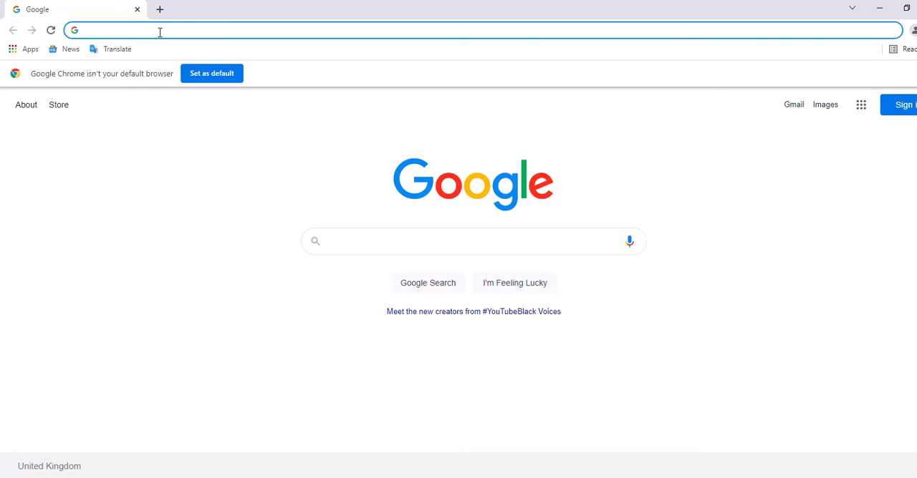
{"action": "type", "text": "ecli"}
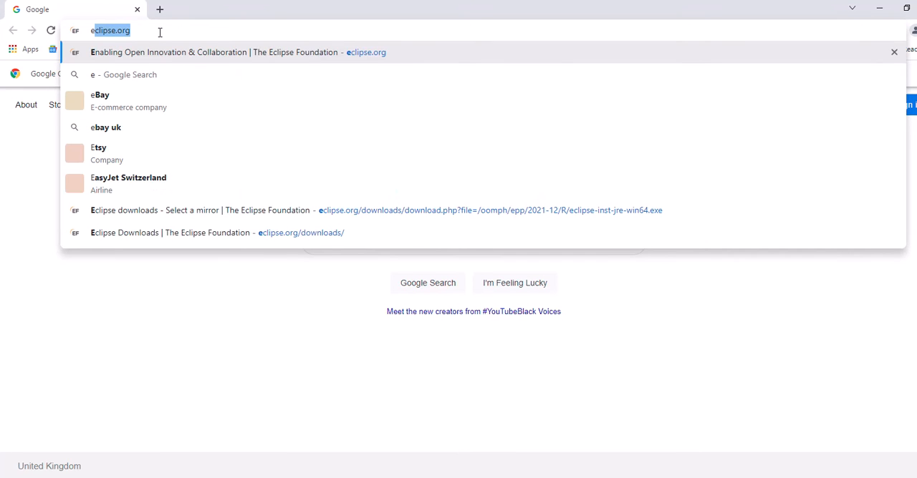
{"action": "type", "text": "ip"}
{"action": "key", "text": "BackSpace"}
{"action": "key", "text": "BackSpace"}
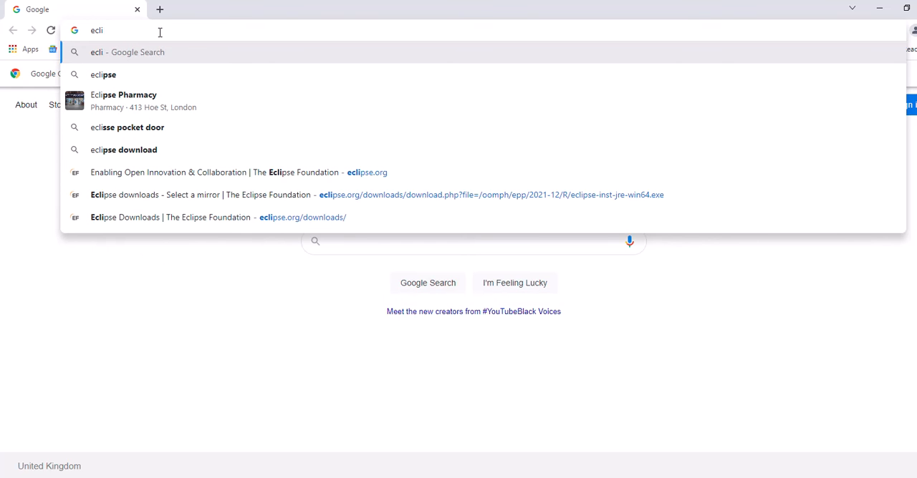
{"action": "type", "text": "pse.org"}
{"action": "key", "text": "Return"}
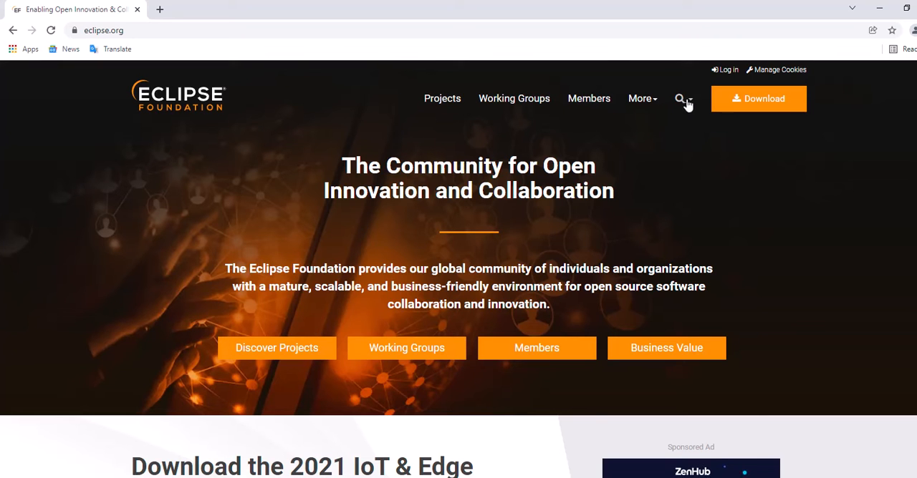
Download the x86_64 installer for Eclipse IDE 2021-12, eclipse-inst-jre-win64.exe, from the preselected University of Erlangen-Nuremberg mirror
{"action": "left_click", "coordinate": [750, 98]}
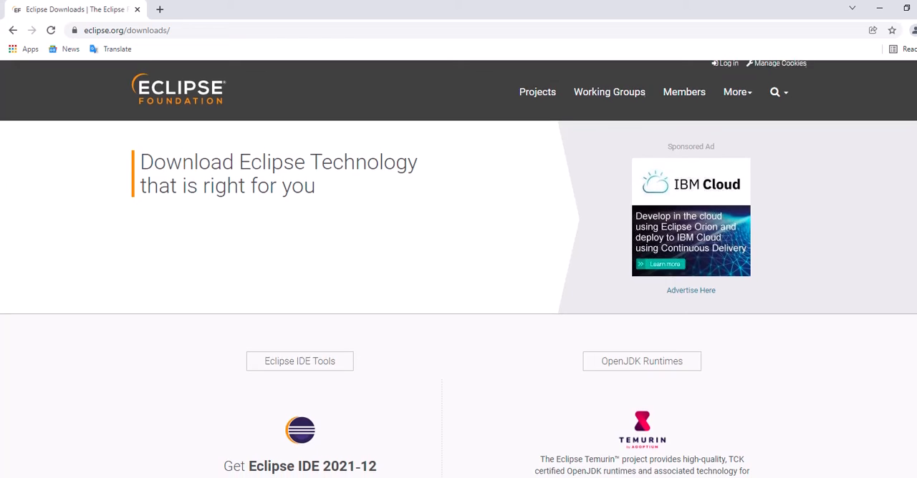
{"action": "scroll", "coordinate": [459, 270], "scroll_direction": "down", "scroll_amount": 2}
{"action": "scroll", "coordinate": [458, 269], "scroll_direction": "down", "scroll_amount": 4}
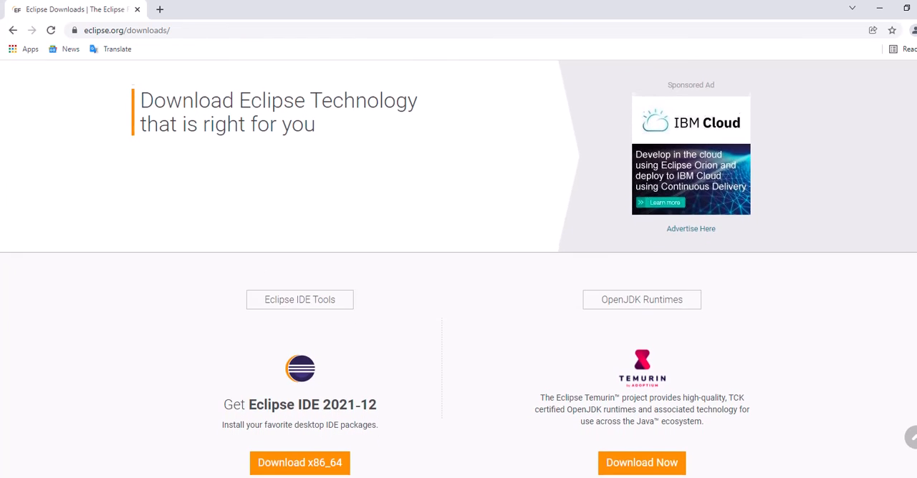
{"action": "scroll", "coordinate": [458, 270], "scroll_direction": "down", "scroll_amount": 1}
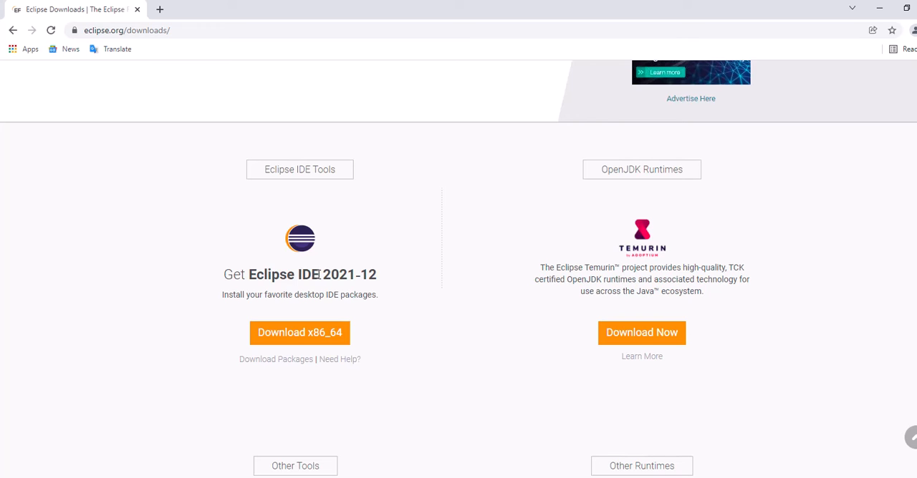
{"action": "left_click", "coordinate": [300, 334]}
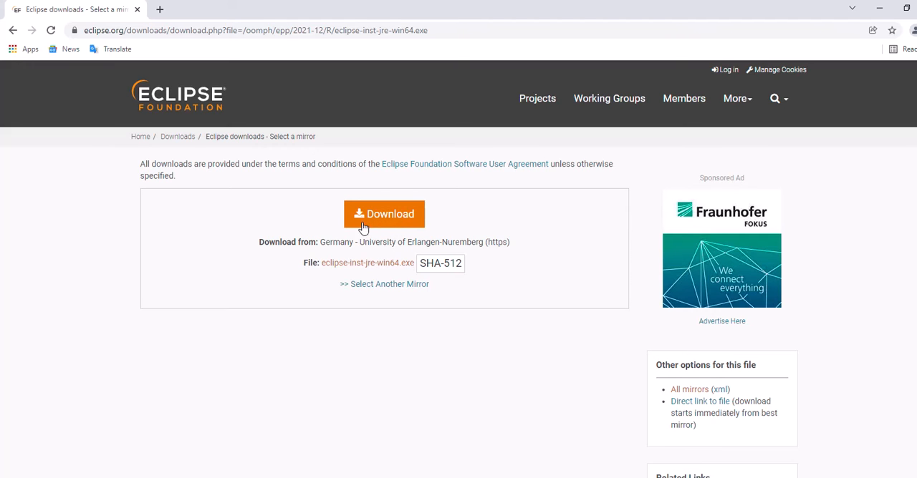
{"action": "left_click", "coordinate": [374, 286]}
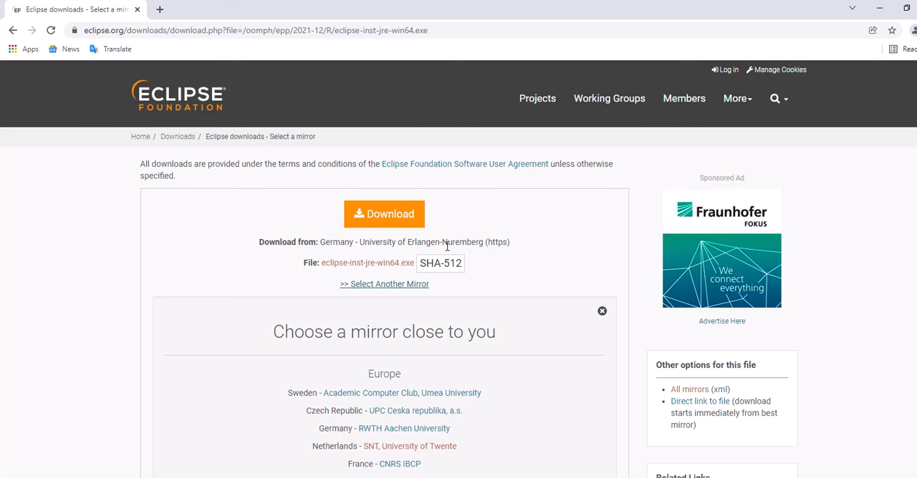
{"action": "left_click", "coordinate": [398, 222]}
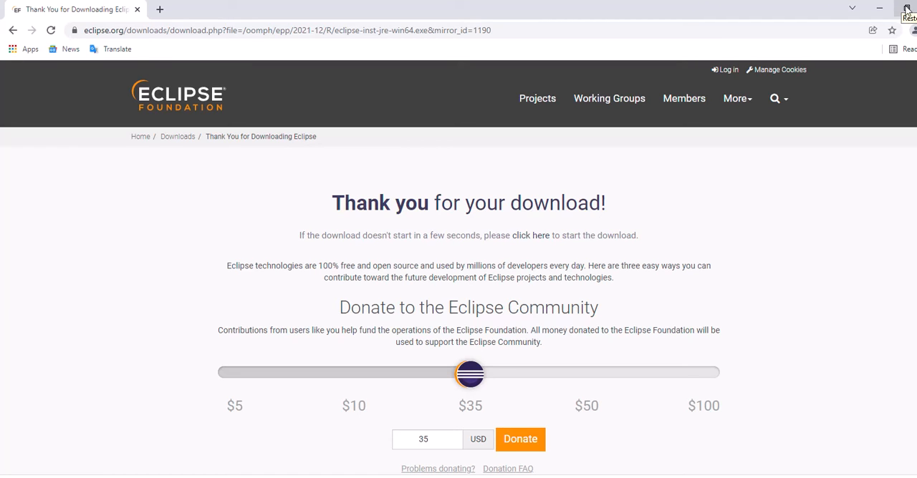
Minimise the browser and install Eclipse IDE for Java Developers with the Eclipse installer, keeping the default installation folder and shortcut options
{"action": "left_click", "coordinate": [881, 10]}
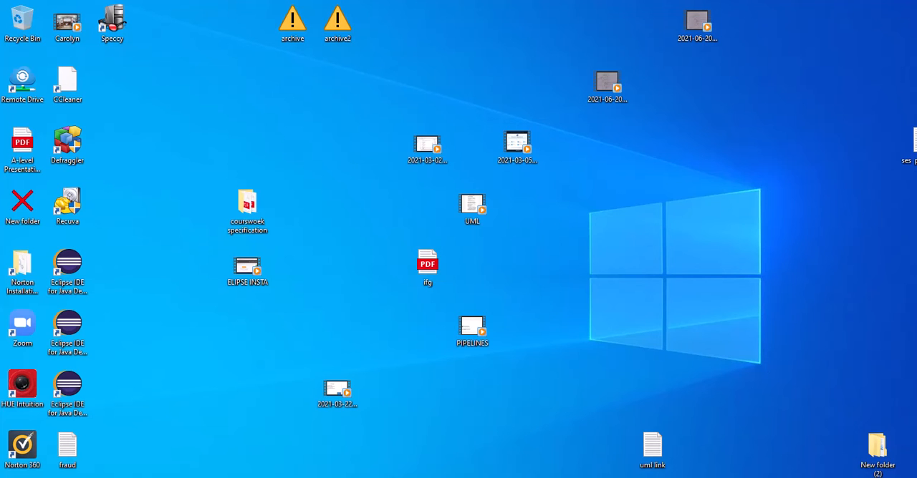
{"action": "mouse_move", "coordinate": [566, 477]}
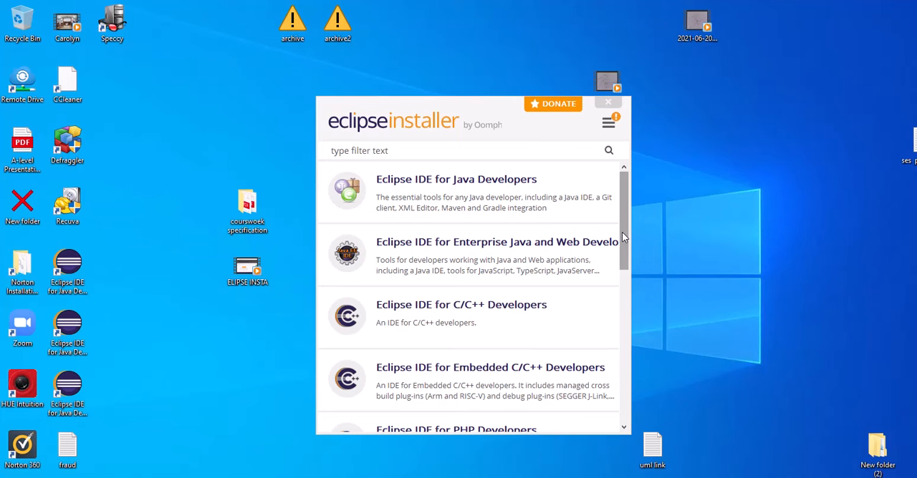
{"action": "left_click_drag", "start_coordinate": [623, 231], "coordinate": [626, 368]}
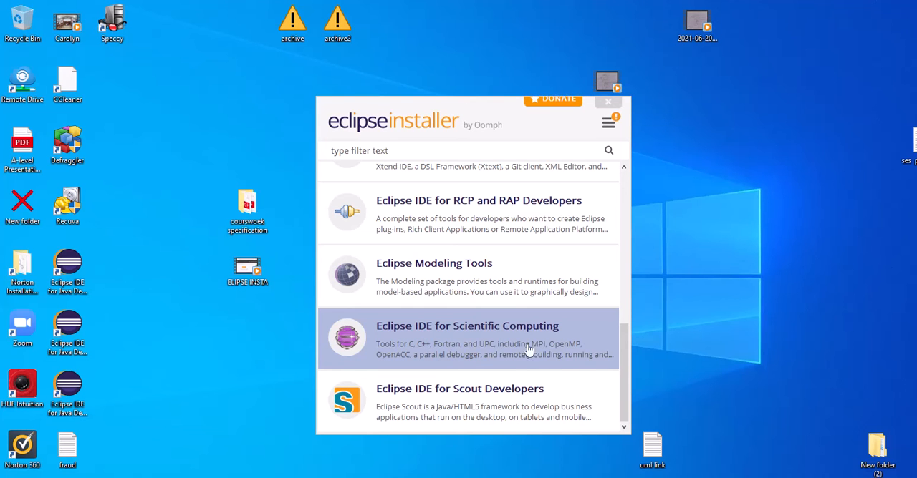
{"action": "scroll", "coordinate": [629, 182], "scroll_direction": "up", "scroll_amount": 10}
{"action": "left_click", "coordinate": [428, 191]}
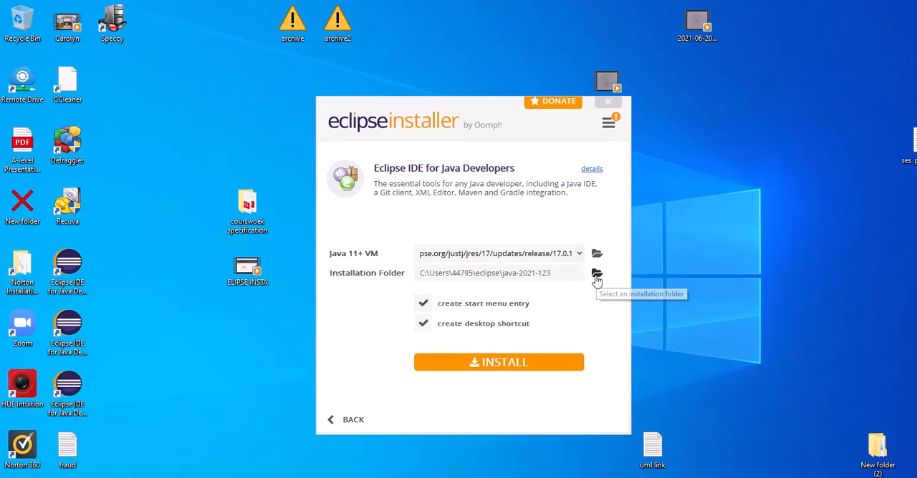
{"action": "left_click", "coordinate": [542, 362]}
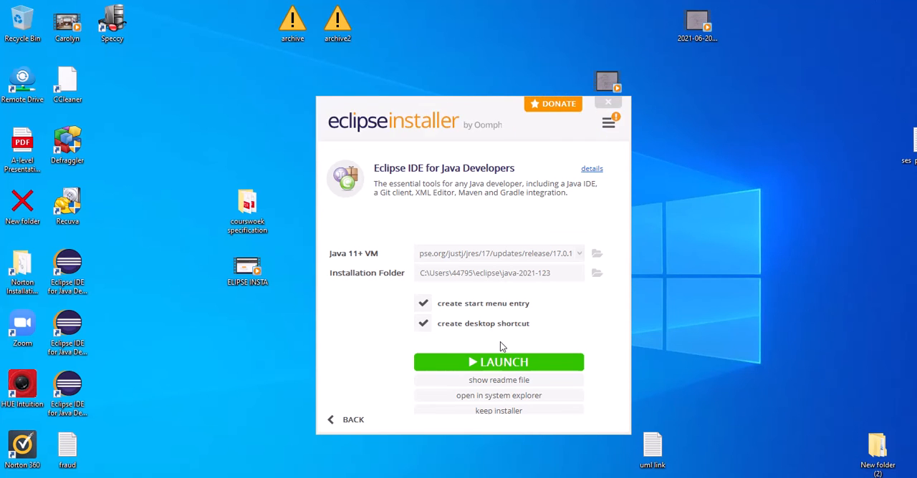
Launch the installed Eclipse IDE with the default eclipse-workspace directory as its workspace
{"action": "left_click", "coordinate": [518, 363]}
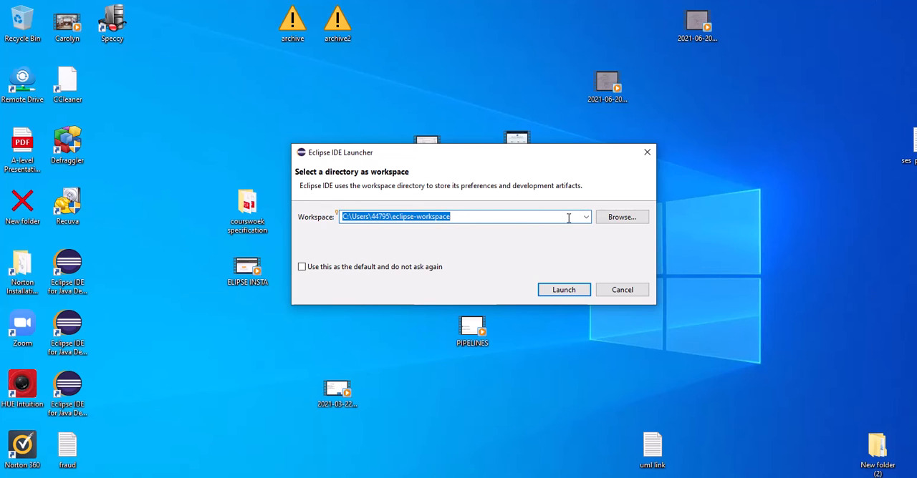
{"action": "left_click", "coordinate": [618, 219]}
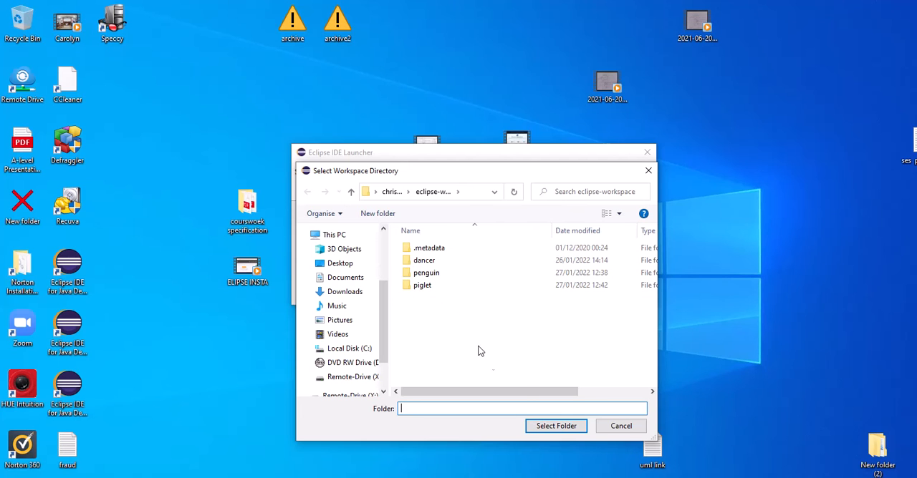
{"action": "left_click", "coordinate": [614, 427]}
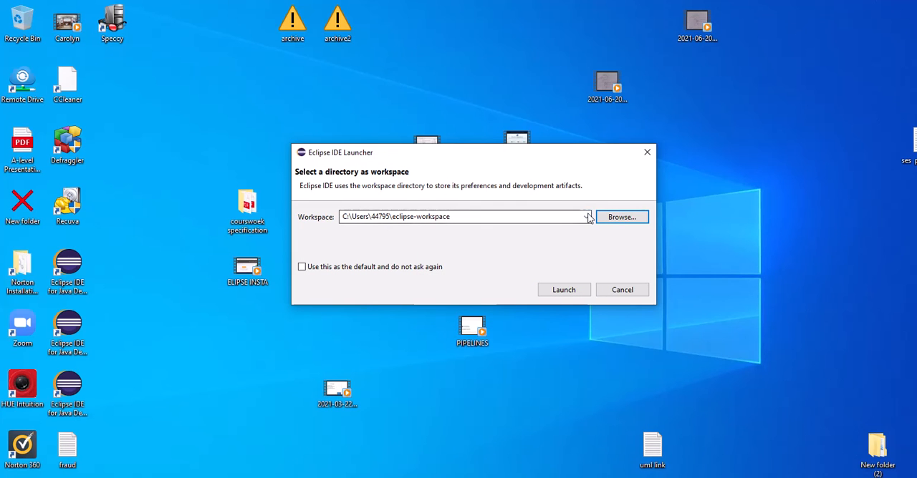
{"action": "left_click", "coordinate": [576, 290]}
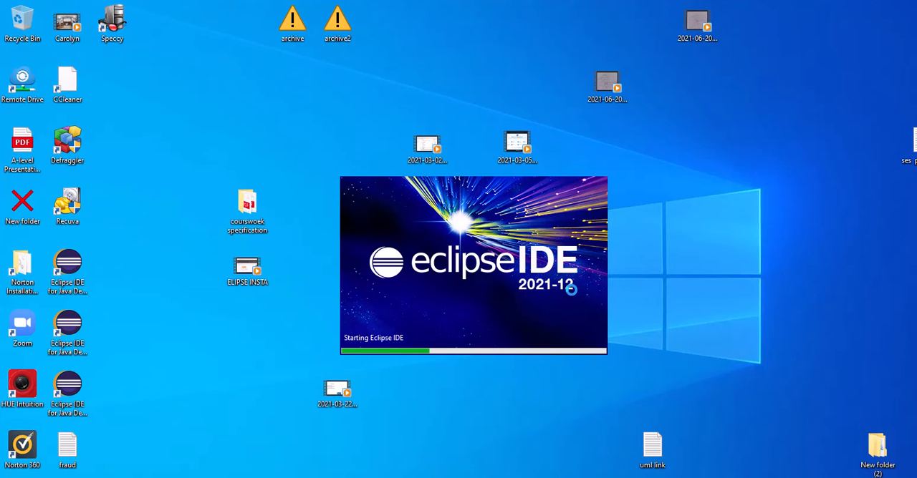
{"action": "left_click_drag", "start_coordinate": [20, 40], "coordinate": [231, 96]}
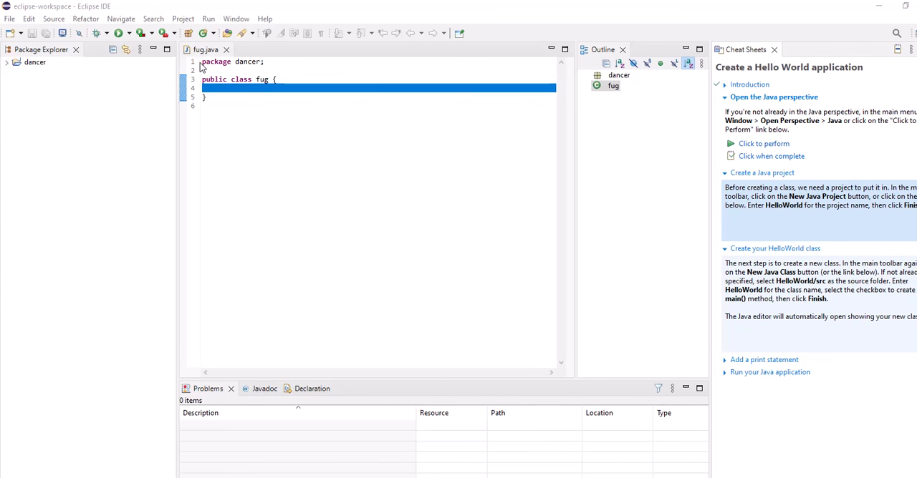
{"action": "left_click", "coordinate": [23, 63]}
{"action": "left_click", "coordinate": [25, 65]}
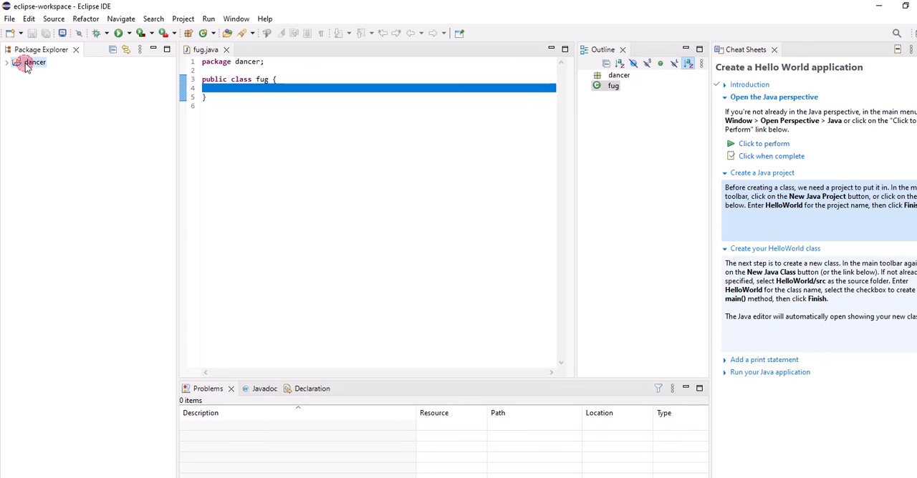
{"action": "left_click", "coordinate": [33, 67]}
{"action": "left_click", "coordinate": [33, 66]}
{"action": "left_click", "coordinate": [33, 66]}
{"action": "left_click", "coordinate": [16, 62]}
Create a Java project named firstprogram with the default settings, declining the module-info.java file
{"action": "left_click", "coordinate": [11, 19]}
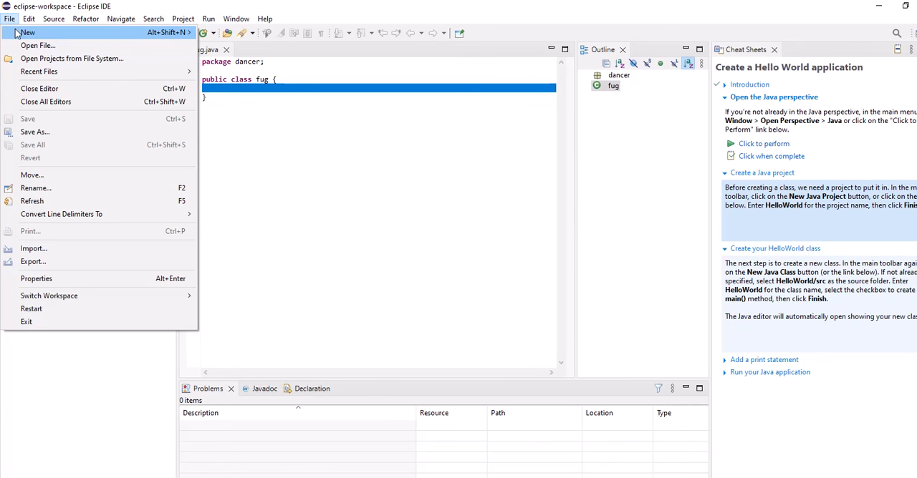
{"action": "mouse_move", "coordinate": [20, 34]}
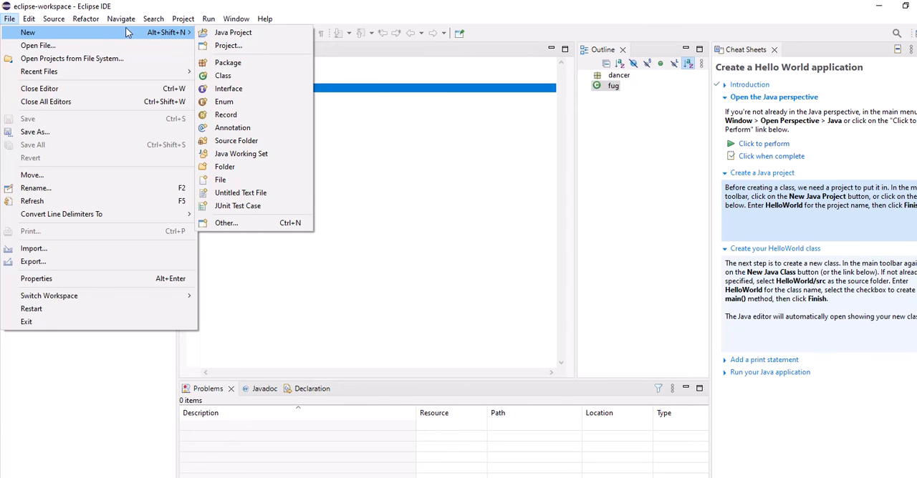
{"action": "left_click", "coordinate": [228, 33]}
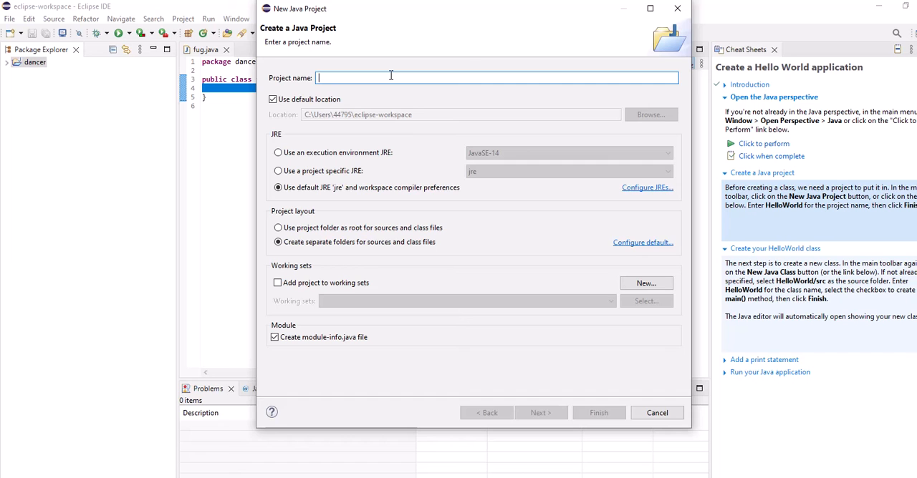
{"action": "type", "text": "first"}
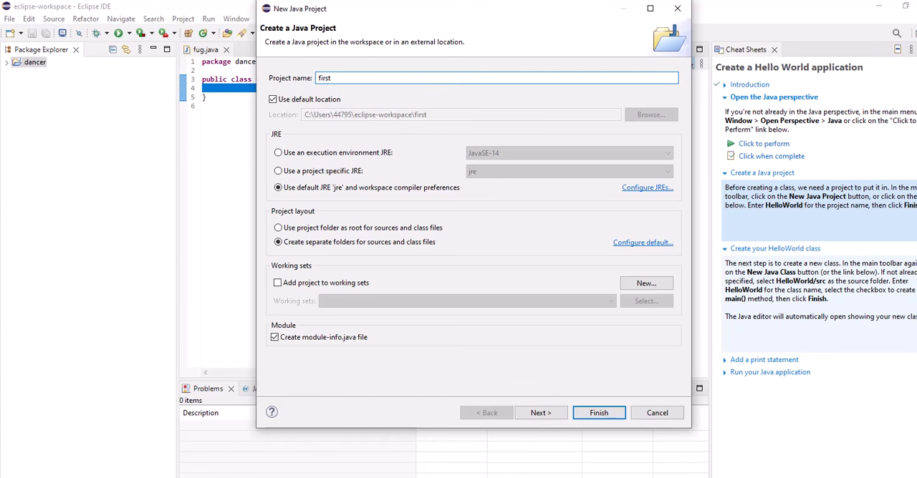
{"action": "type", "text": "program"}
{"action": "left_click", "coordinate": [602, 414]}
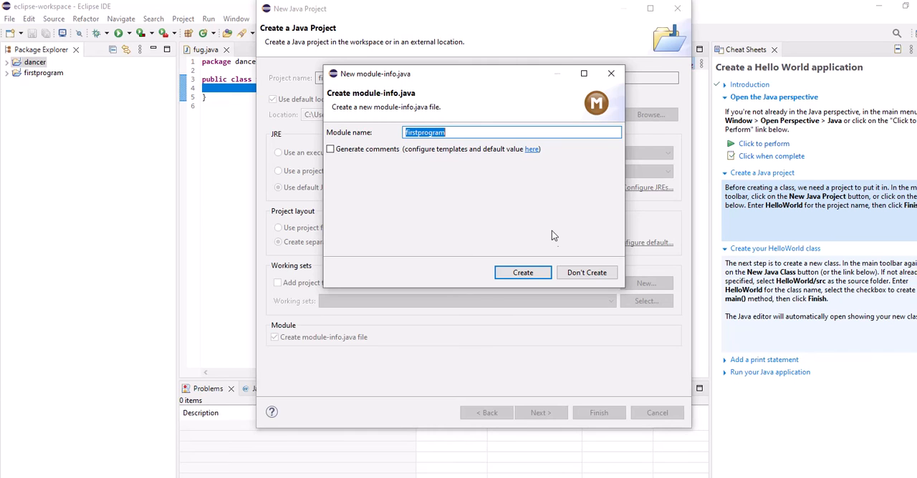
{"action": "left_click", "coordinate": [591, 273]}
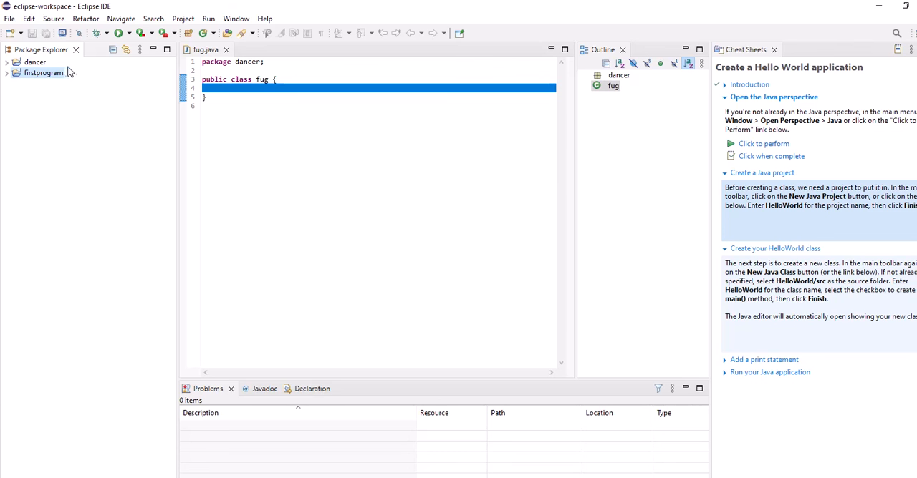
Create a public Java class named Helloworld in the firstprogram package of the firstprogram project
{"action": "left_click", "coordinate": [9, 20]}
{"action": "mouse_move", "coordinate": [21, 40]}
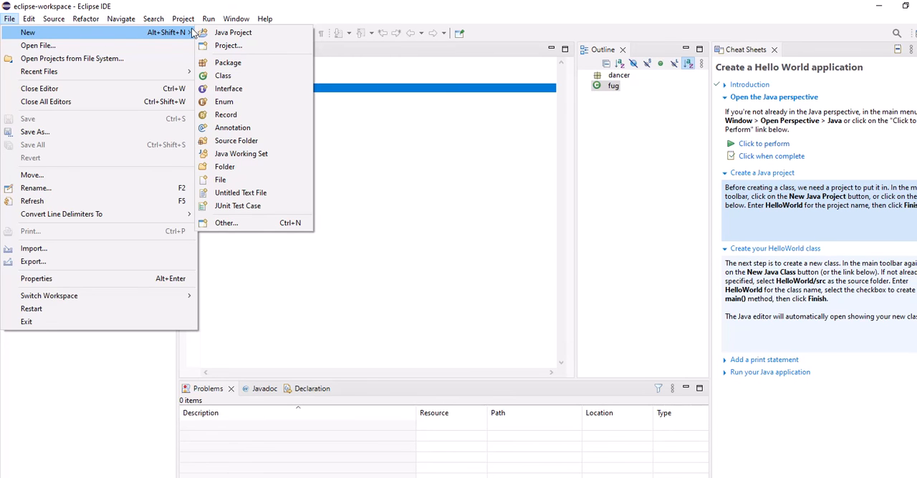
{"action": "left_click", "coordinate": [224, 76]}
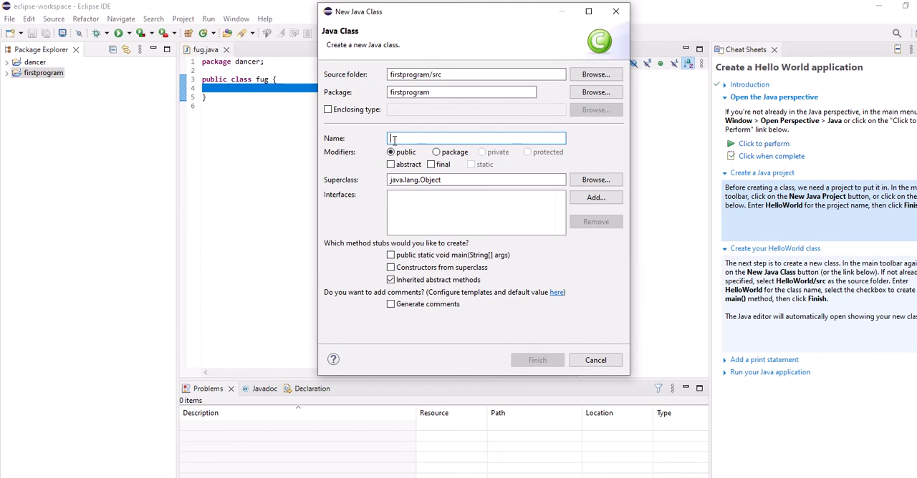
{"action": "left_click", "coordinate": [408, 138]}
{"action": "type", "text": "h"}
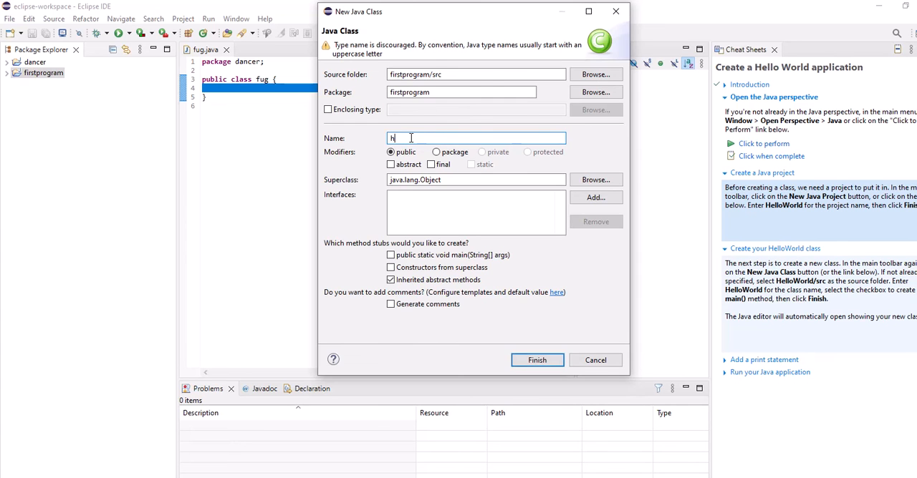
{"action": "key", "text": "BackSpace"}
{"action": "type", "text": "He"}
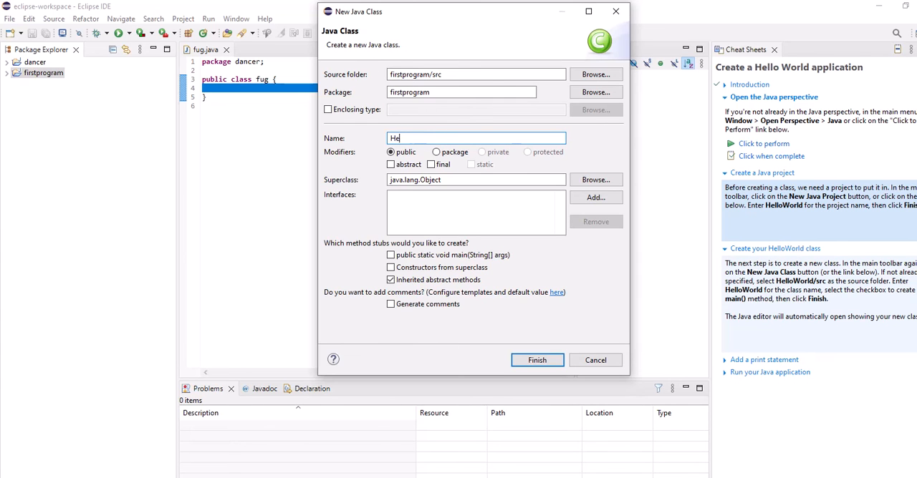
{"action": "type", "text": "llowoel"}
{"action": "key", "text": "BackSpace"}
{"action": "key", "text": "BackSpace"}
{"action": "type", "text": "e"}
{"action": "key", "text": "BackSpace"}
{"action": "type", "text": "rl"}
{"action": "key", "text": "BackSpace"}
{"action": "type", "text": "d"}
{"action": "left_click", "coordinate": [539, 360]}
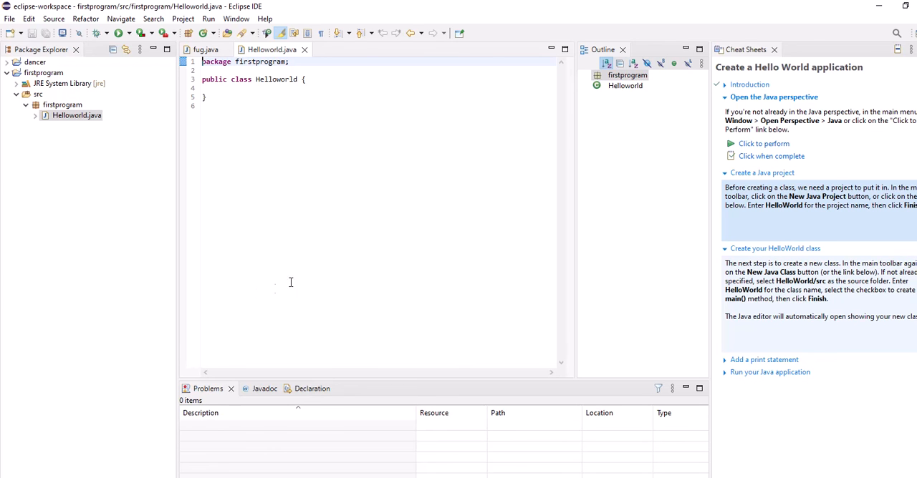
Start declaring a public static void main method on a new line inside the Helloworld class
{"action": "left_click", "coordinate": [321, 80]}
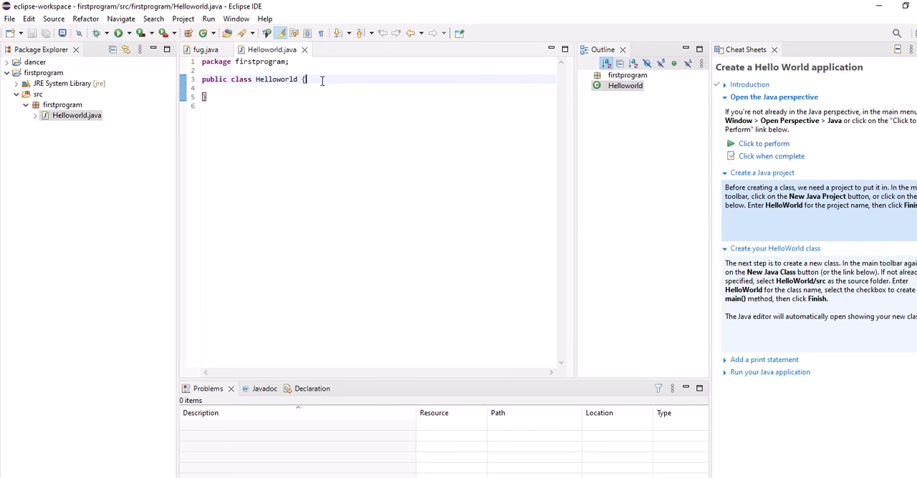
{"action": "key", "text": "Return"}
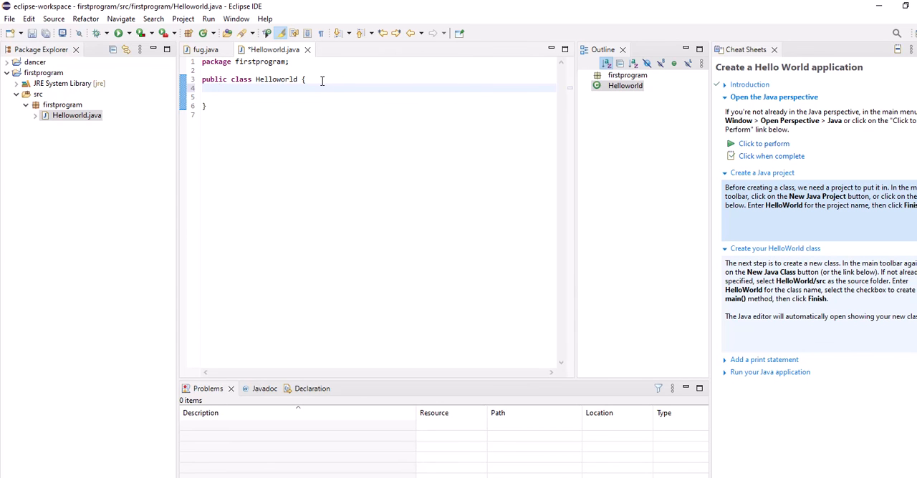
{"action": "type", "text": "public static void main"}
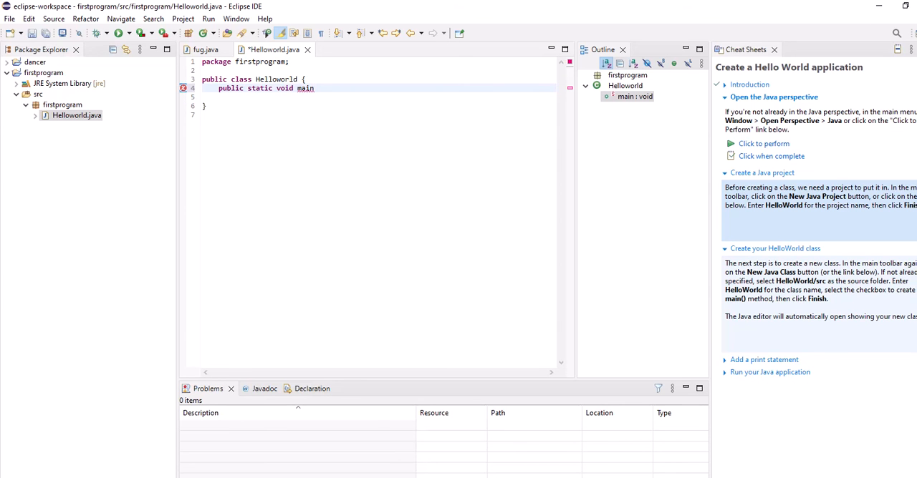
{"action": "type", "text": "("}
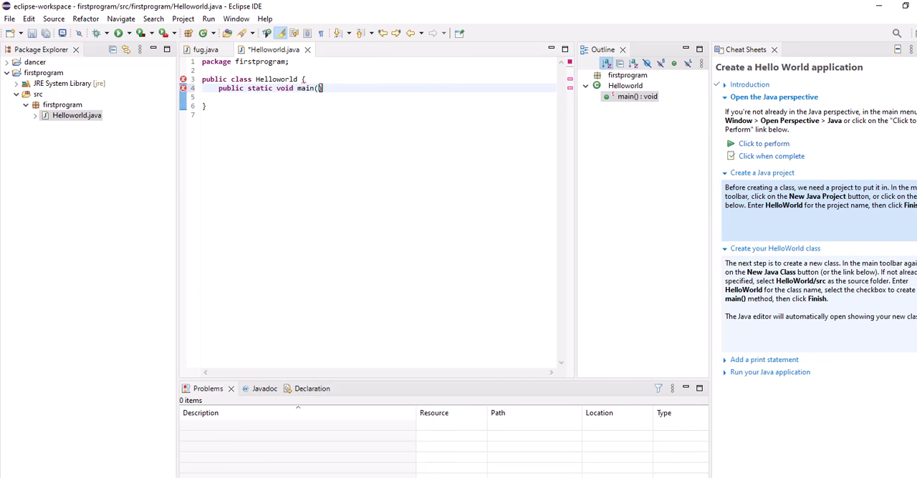
{"action": "type", "text": "String"}
Give the main method the parameter list "String[], args" and open its body with braces
{"action": "type", "text": "[],"}
{"action": "key", "text": "shift+Return"}
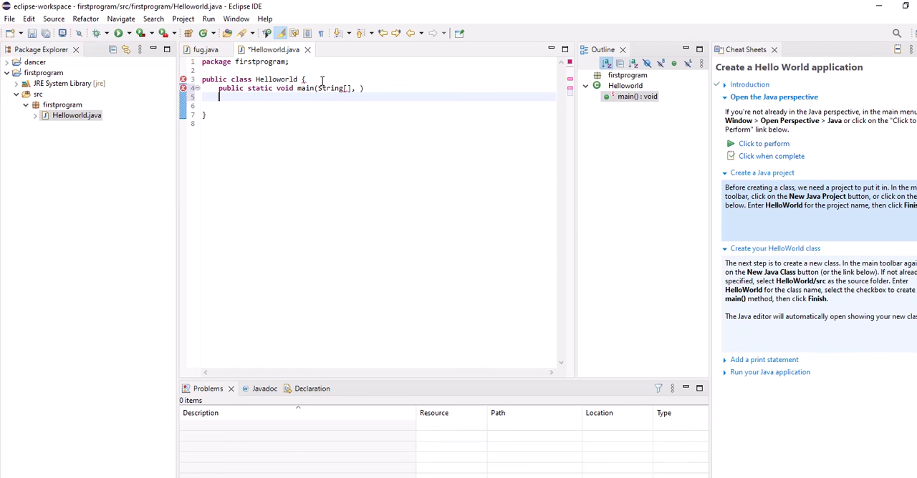
{"action": "key", "text": "BackSpace"}
{"action": "key", "text": "BackSpace"}
{"action": "key", "text": "BackSpace"}
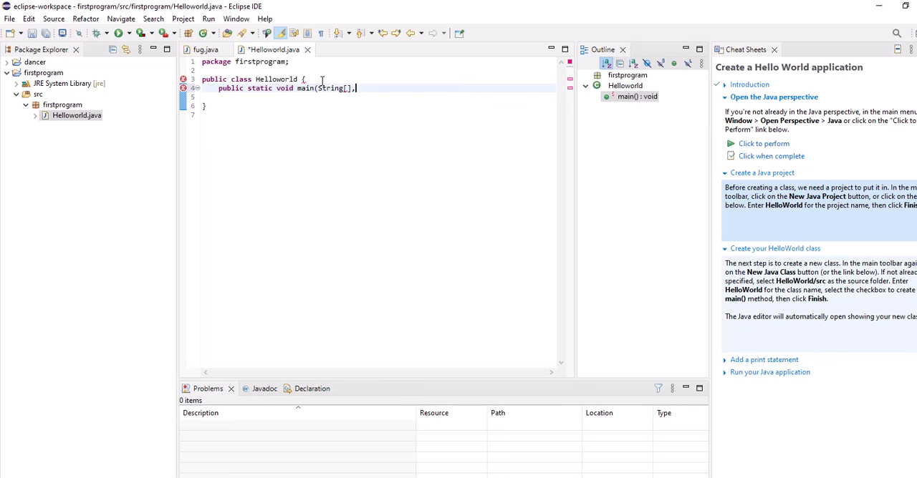
{"action": "type", "text": "s"}
{"action": "key", "text": "BackSpace"}
{"action": "type", "text": "args)"}
{"action": "type", "text": "{"}
{"action": "key", "text": "Return"}
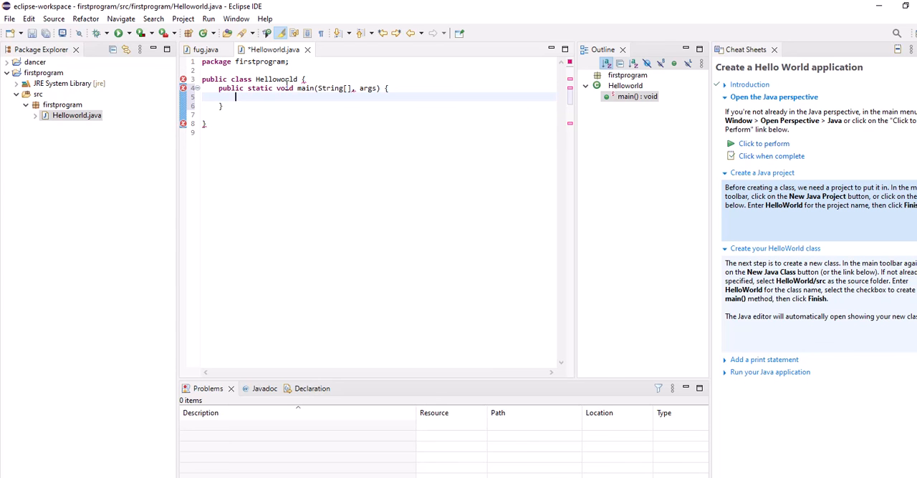
Remove the space between the class name Helloworld and its opening brace
{"action": "mouse_move", "coordinate": [299, 88]}
{"action": "mouse_move", "coordinate": [353, 89]}
{"action": "left_click", "coordinate": [313, 77]}
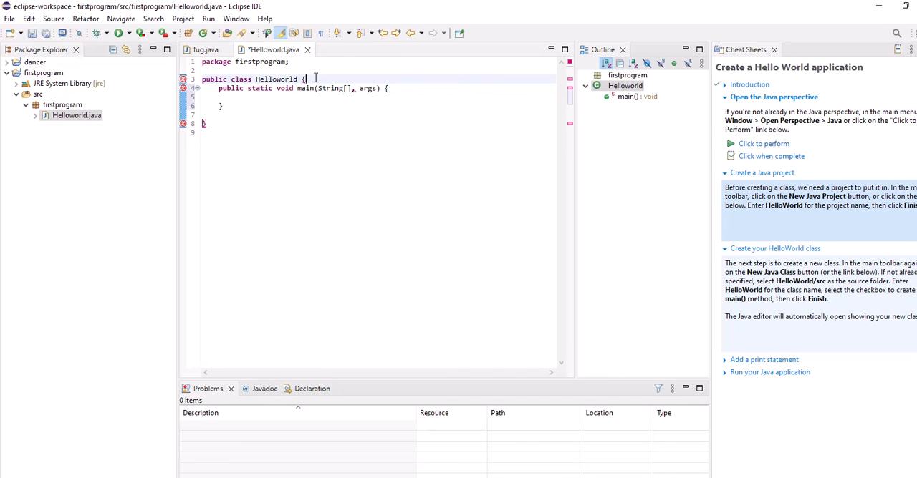
{"action": "key", "text": "BackSpace"}
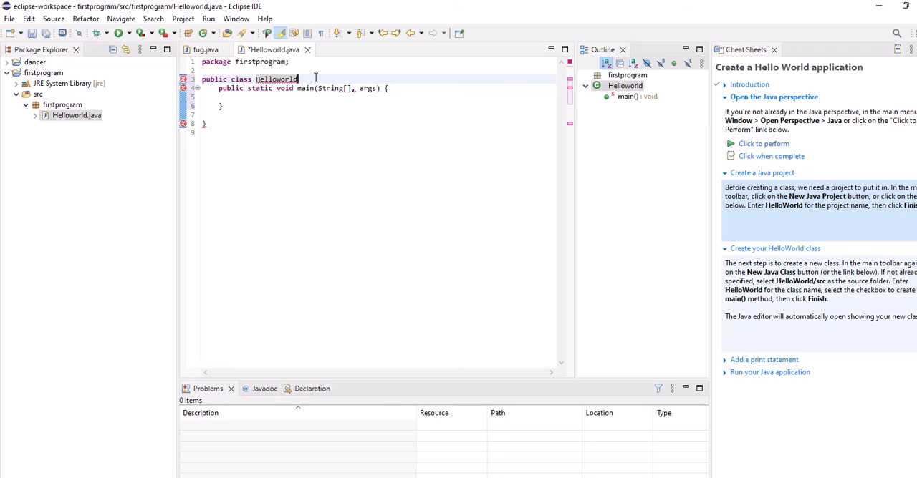
{"action": "type", "text": "{"}
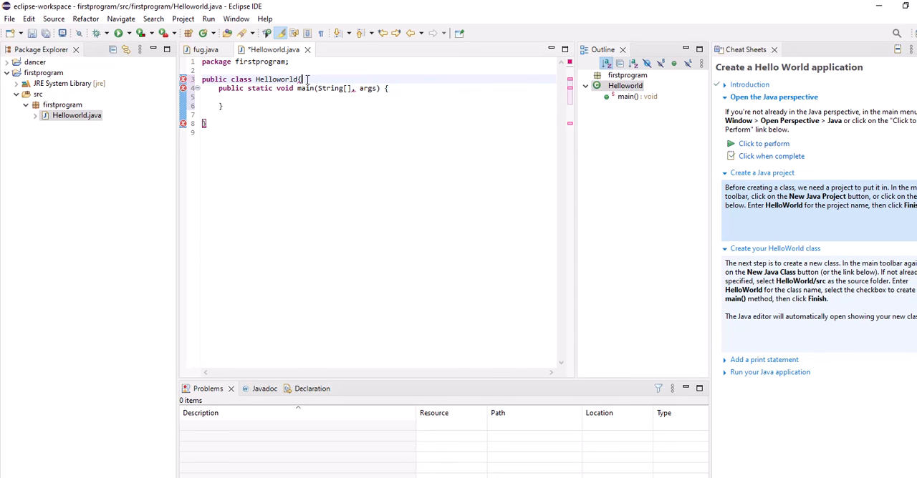
{"action": "left_click", "coordinate": [385, 88]}
{"action": "type", "text": "{"}
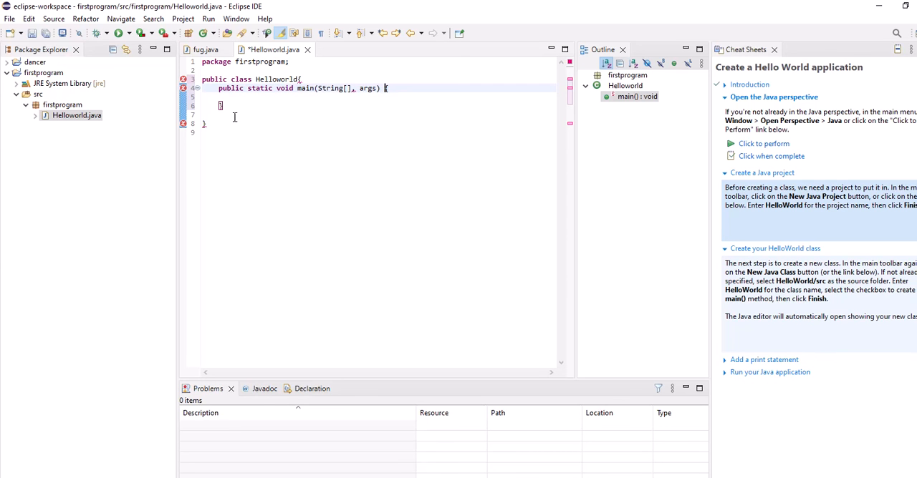
{"action": "left_click", "coordinate": [301, 79]}
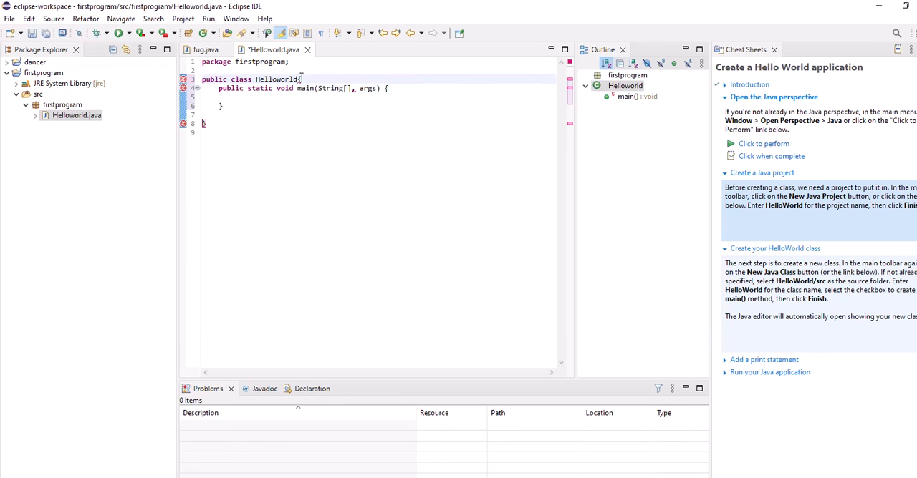
{"action": "left_click", "coordinate": [300, 79]}
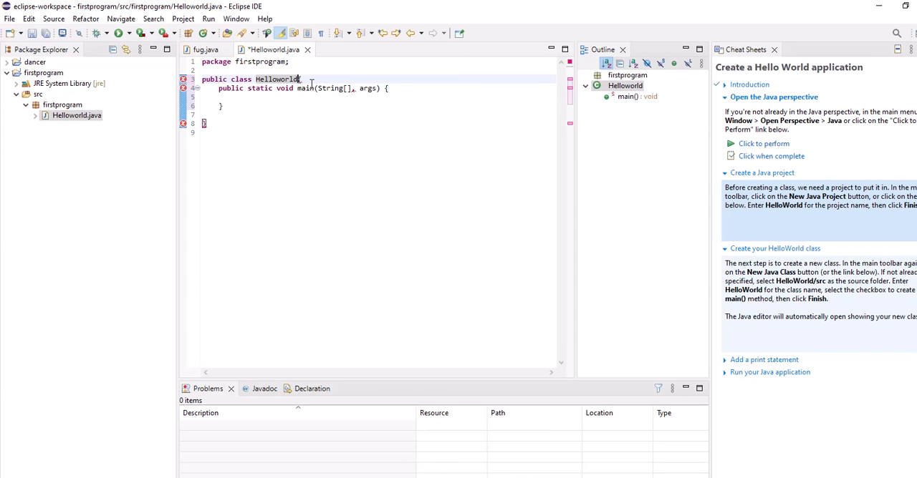
Rewrite the main method's parameter list as "String[] args" without the comma
{"action": "left_click", "coordinate": [355, 87]}
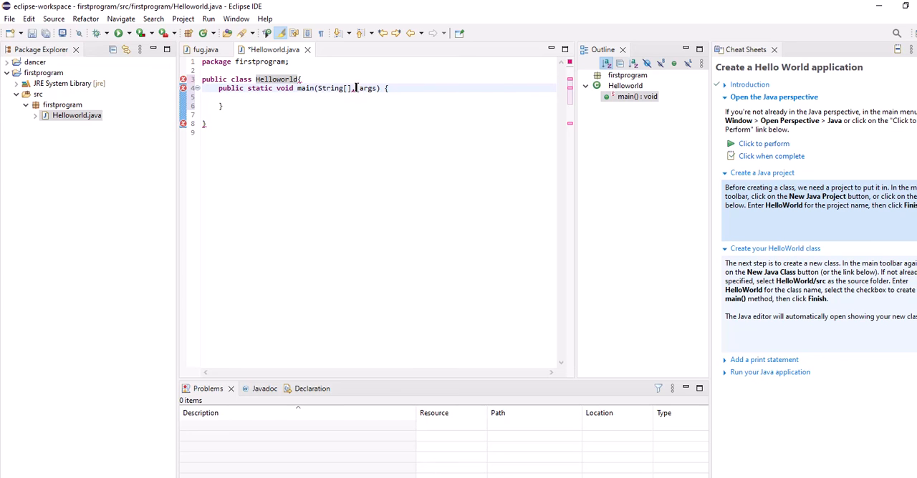
{"action": "key", "text": "BackSpace"}
{"action": "key", "text": "BackSpace"}
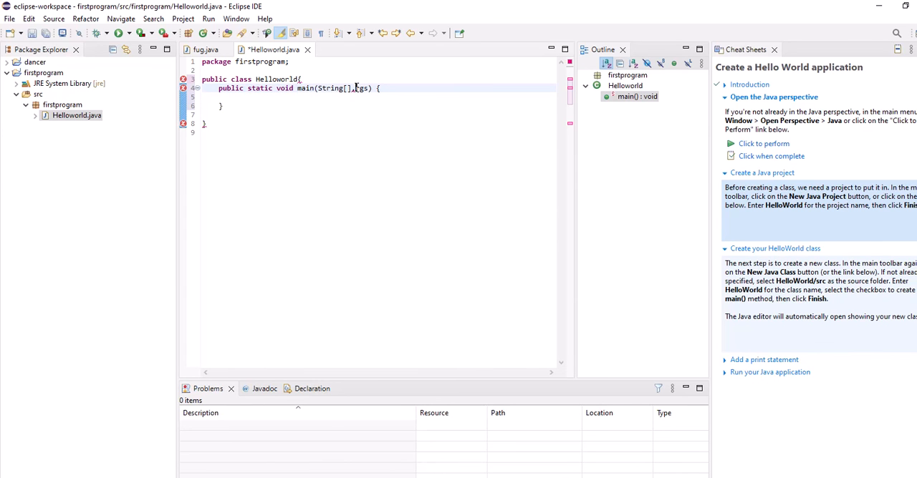
{"action": "key", "text": "Delete"}
{"action": "key", "text": "Delete"}
{"action": "key", "text": "Delete"}
{"action": "key", "text": "Delete"}
{"action": "key", "text": "Delete"}
{"action": "key", "text": "Delete"}
{"action": "key", "text": "Delete"}
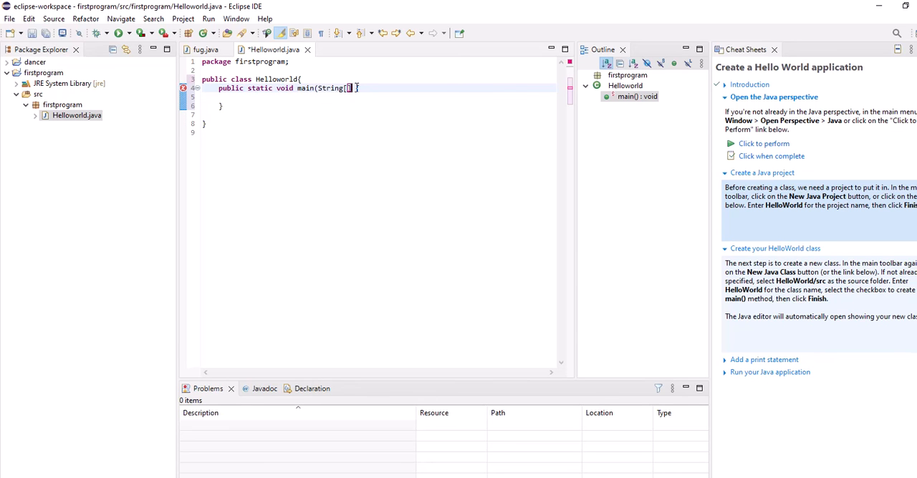
{"action": "type", "text": "{"}
{"action": "type", "text": "args"}
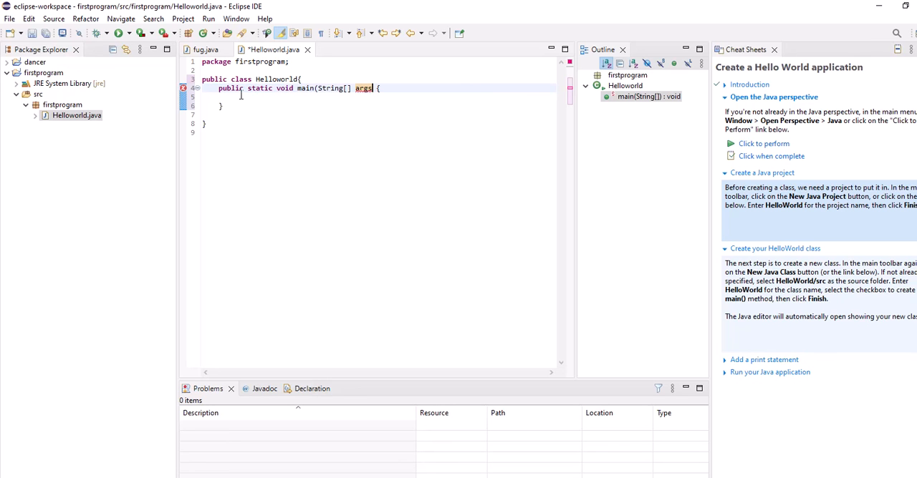
{"action": "left_click", "coordinate": [373, 88]}
{"action": "type", "text": ")"}
Start a System.out.println call on a new line in the body of the main method
{"action": "mouse_move", "coordinate": [300, 91]}
{"action": "left_click", "coordinate": [405, 89]}
{"action": "key", "text": "Return"}
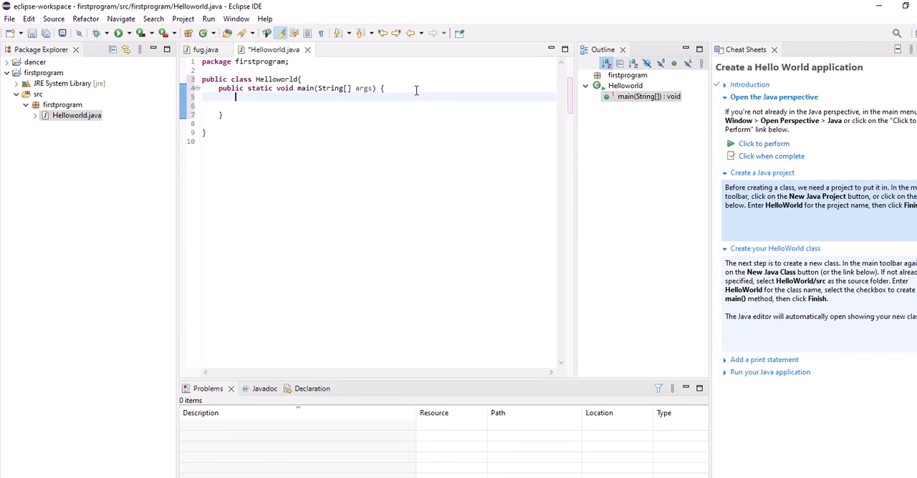
{"action": "type", "text": "Syste"}
{"action": "type", "text": "m."}
{"action": "type", "text": ".ou"}
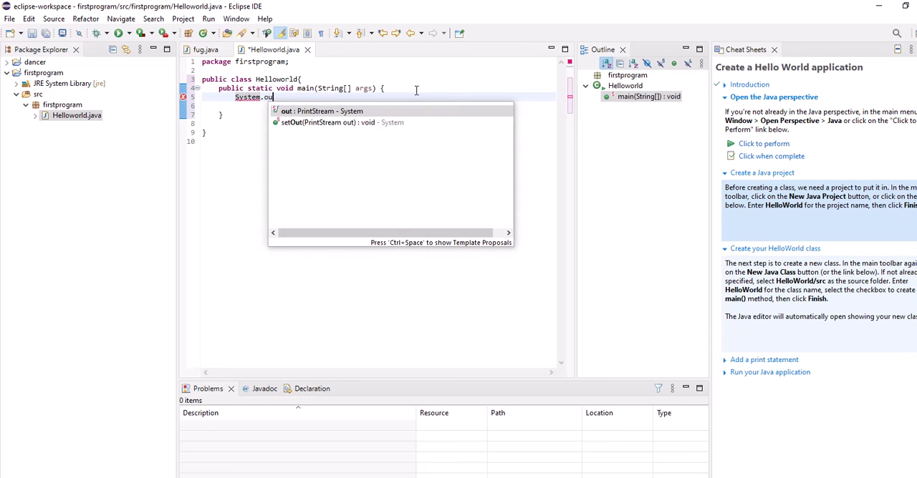
{"action": "type", "text": "t.pr"}
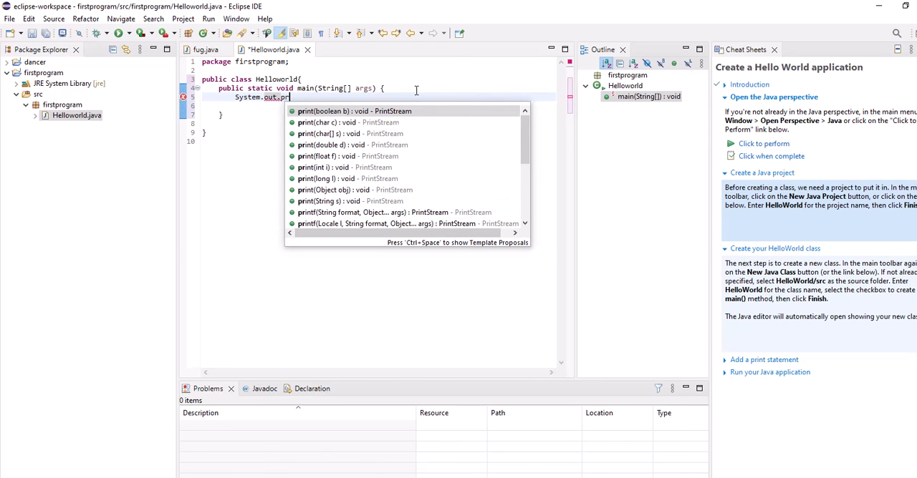
{"action": "type", "text": "intln"}
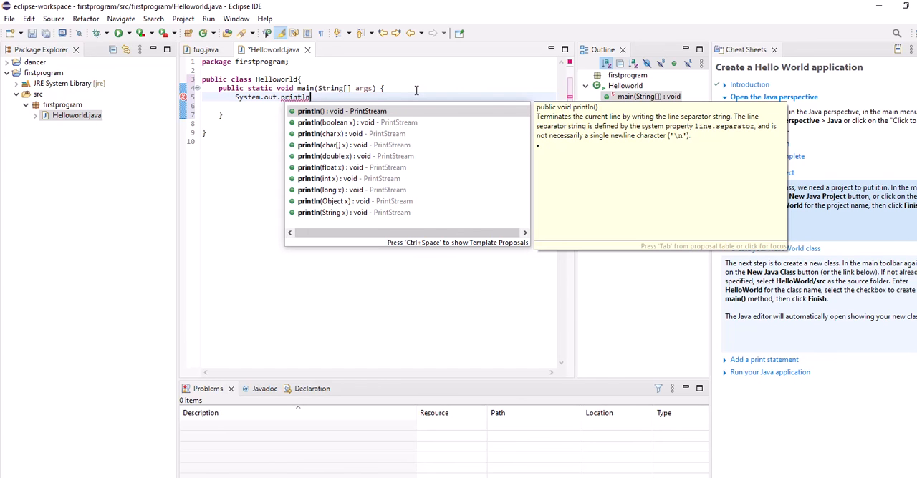
{"action": "type", "text": "("}
{"action": "type", "text": "\"hel"}
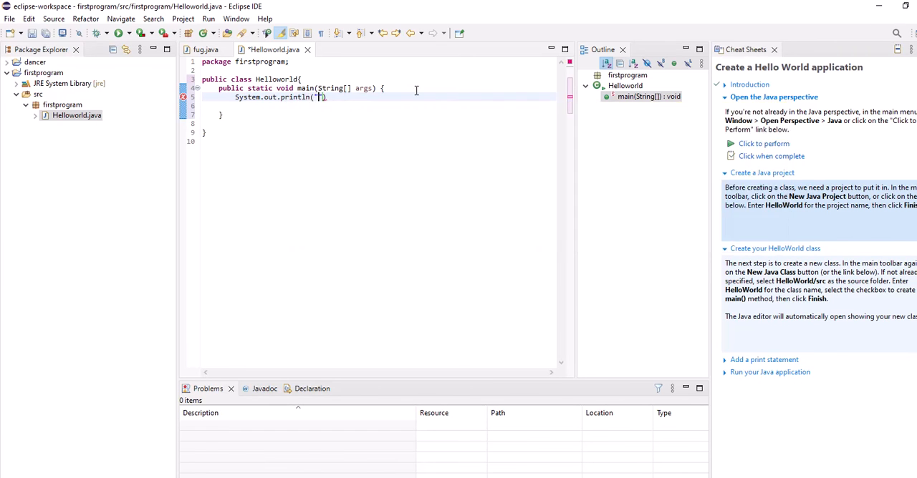
{"action": "type", "text": "l"}
{"action": "type", "text": "o"}
{"action": "type", "text": "\""}
{"action": "type", "text": ";"}
Pass the string "hello" to the println call and end the statement with a semicolon
{"action": "left_click", "coordinate": [344, 96]}
{"action": "key", "text": "BackSpace"}
{"action": "type", "text": "\""}
{"action": "left_click", "coordinate": [346, 98]}
{"action": "type", "text": ";"}
{"action": "left_click", "coordinate": [344, 97]}
{"action": "left_click", "coordinate": [353, 97]}
{"action": "type", "text": ";"}
Select the println statement and undo all edits to Helloworld.java back to the empty class
{"action": "mouse_move", "coordinate": [322, 89]}
{"action": "mouse_move", "coordinate": [369, 88]}
{"action": "left_click_drag", "start_coordinate": [234, 97], "coordinate": [357, 99]}
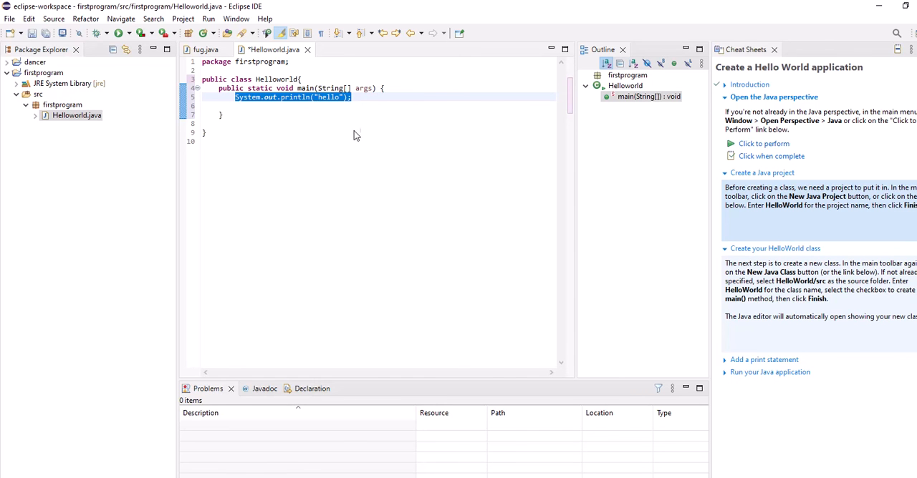
{"action": "key", "text": "ctrl+z"}
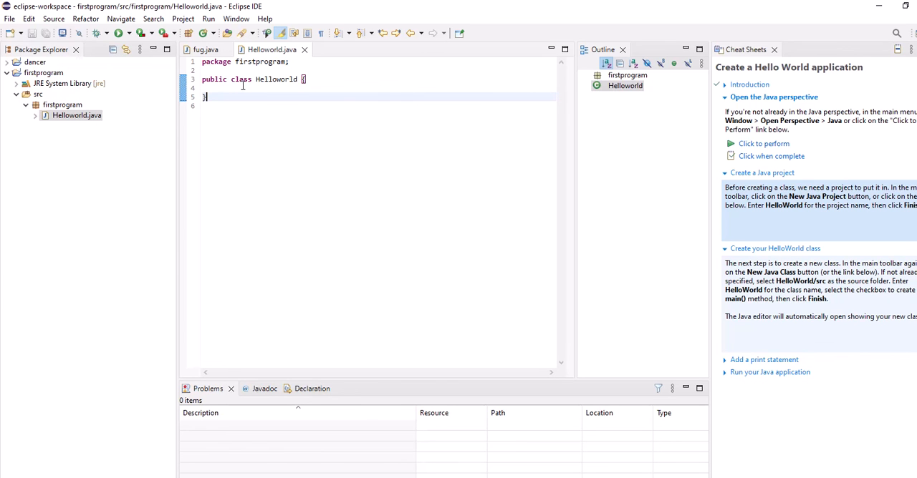
Try to run the Helloworld class and dismiss the launch message
{"action": "left_click", "coordinate": [208, 20]}
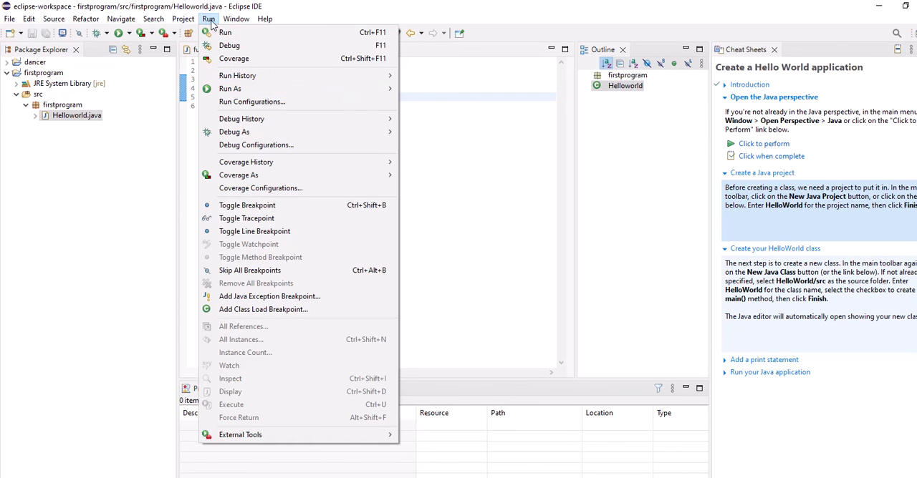
{"action": "left_click", "coordinate": [218, 33]}
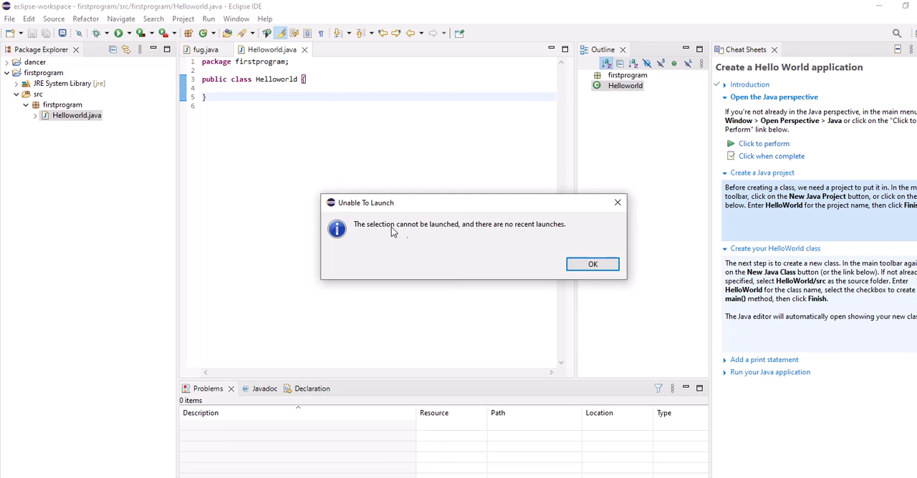
{"action": "left_click", "coordinate": [594, 264]}
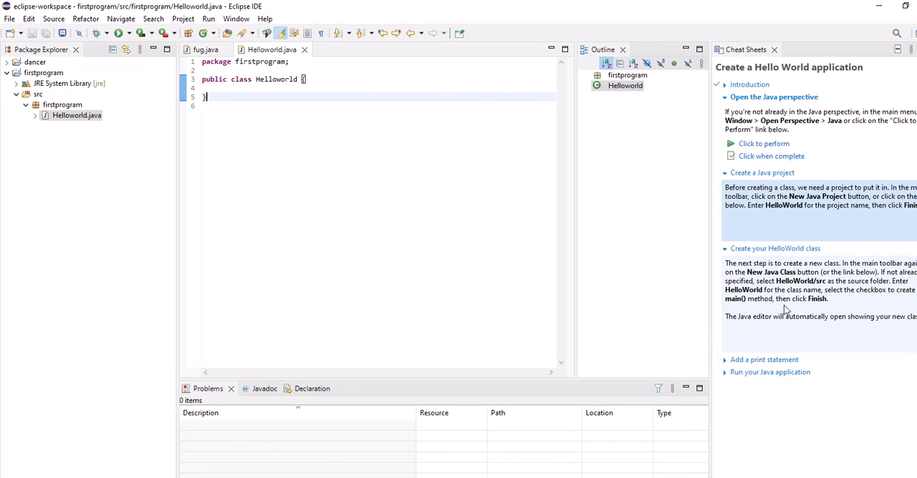
Expand the "Add a print statement" instructions in the Hello World cheat sheet
{"action": "left_click", "coordinate": [757, 362]}
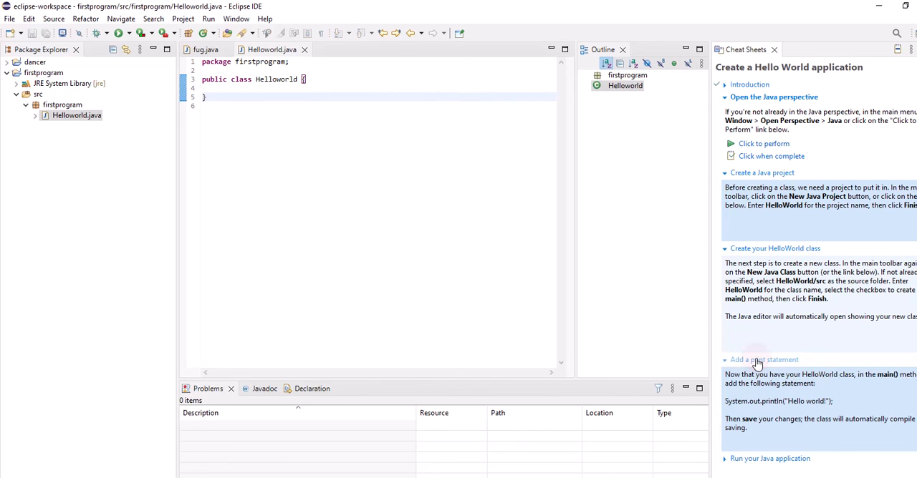